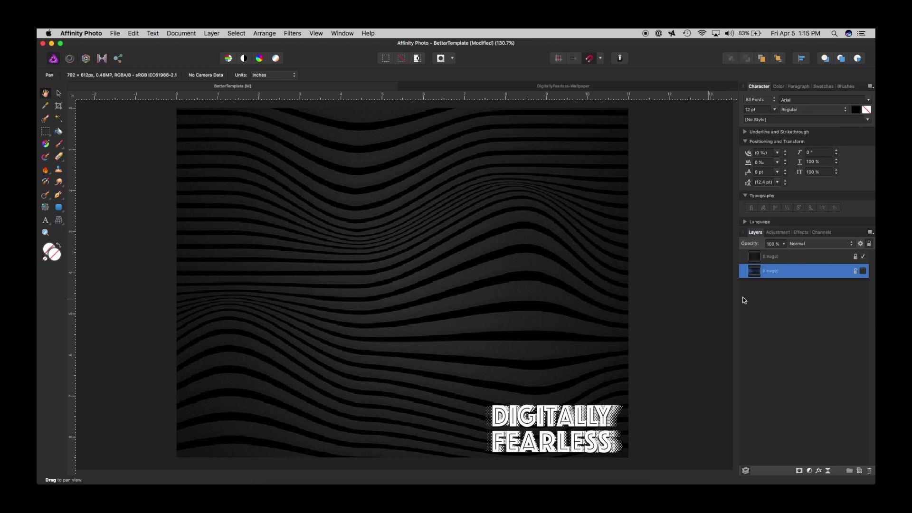
# - Compare the two background images, keep the black wave background visible, and select the top background layer
pyautogui.click(863, 257)
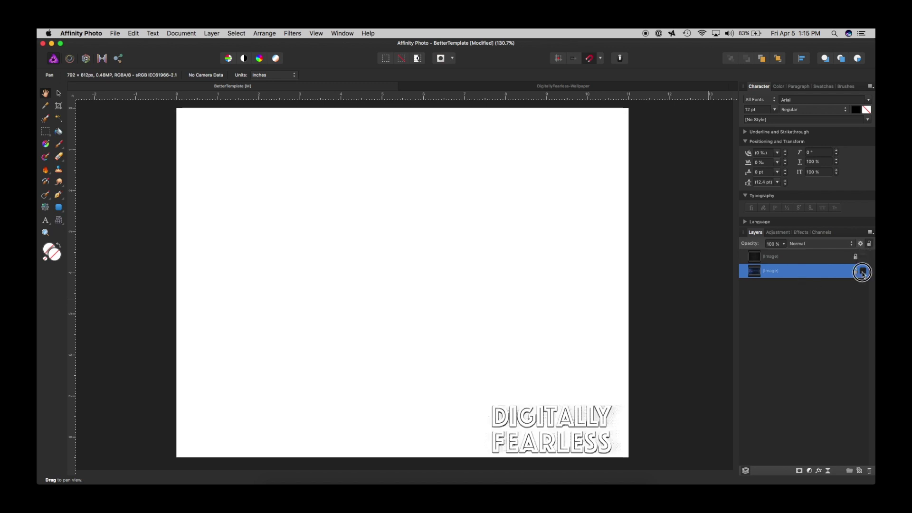
pyautogui.click(863, 271)
pyautogui.click(863, 271)
pyautogui.click(863, 256)
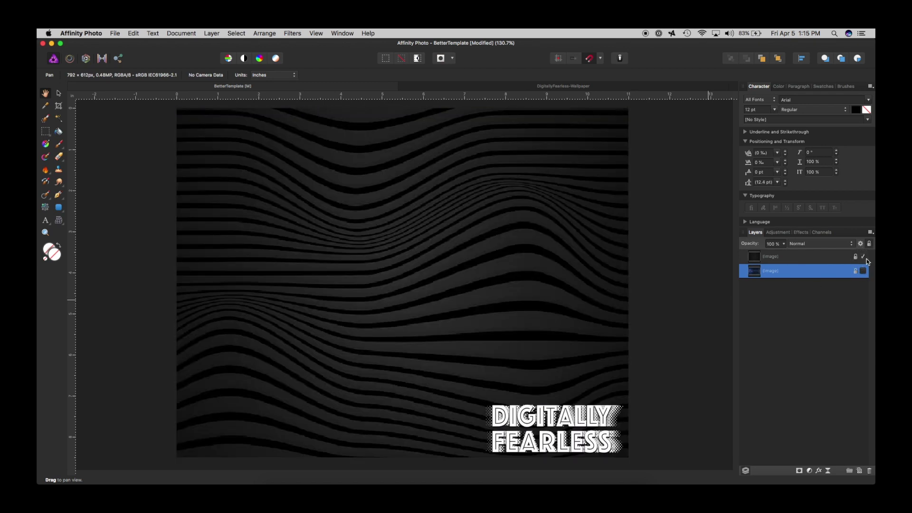
pyautogui.click(773, 257)
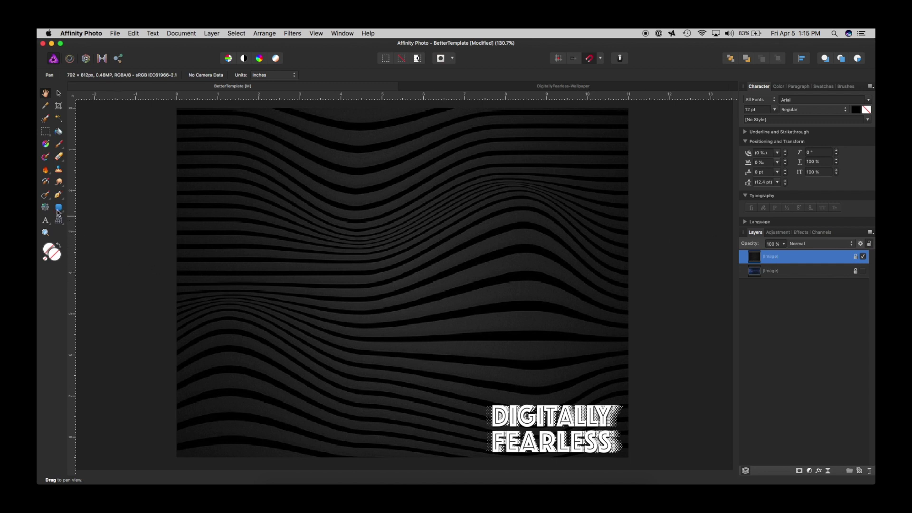
# - Draw a rounded rectangle in the canvas's upper left and fill it with blue 1154FF
pyautogui.click(58, 209)
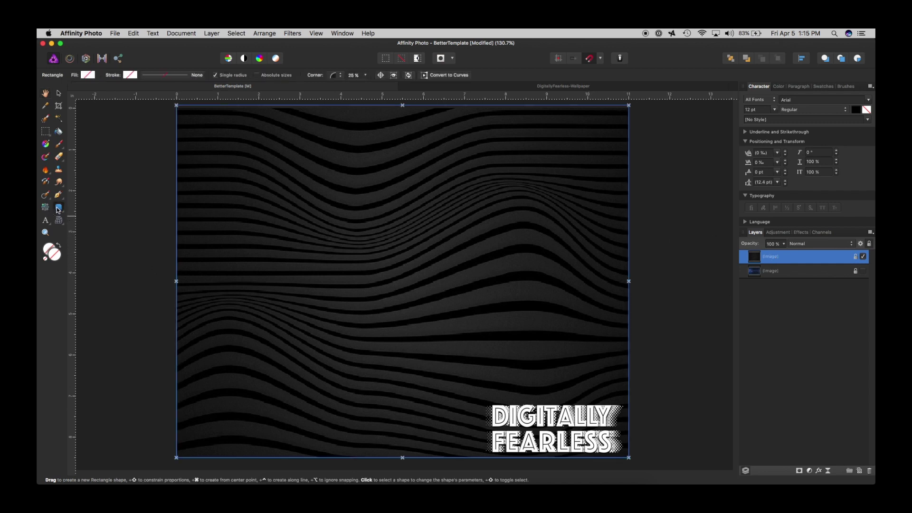
pyautogui.click(58, 209)
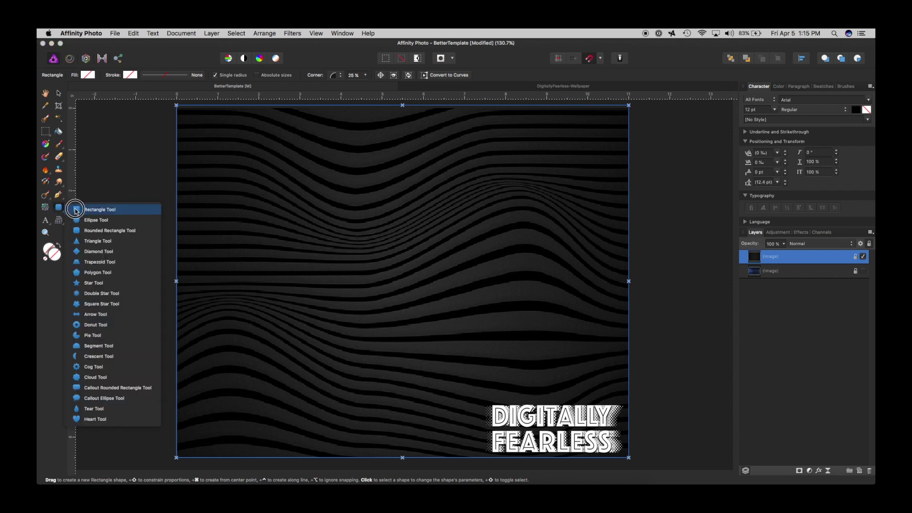
pyautogui.click(81, 230)
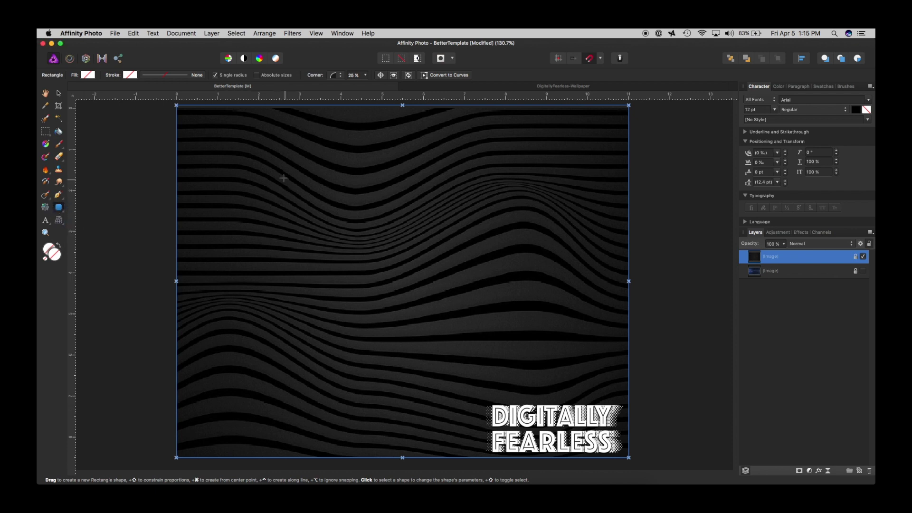
pyautogui.moveTo(250, 175); pyautogui.dragTo(348, 270)
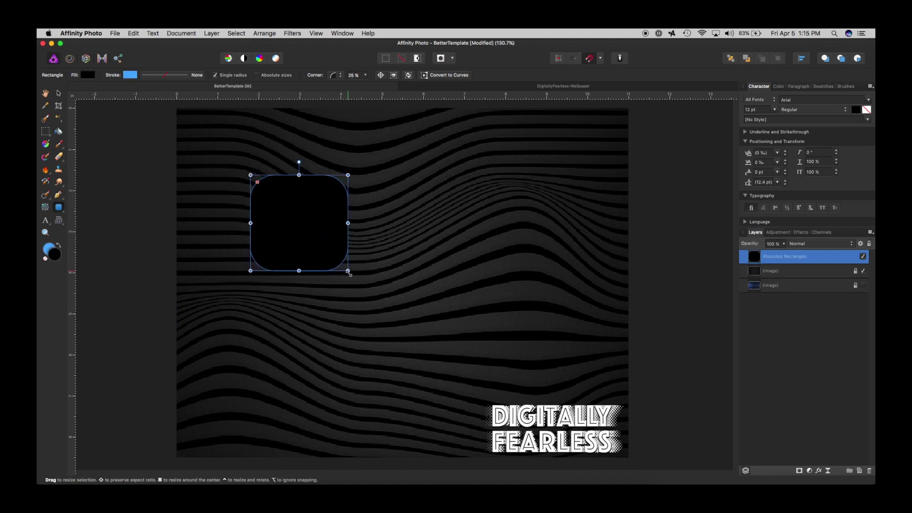
pyautogui.click(88, 75)
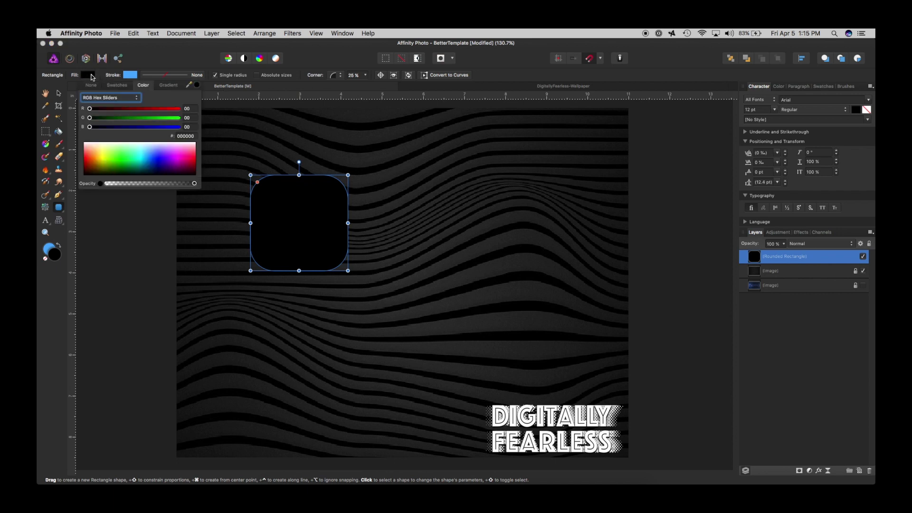
pyautogui.click(153, 156)
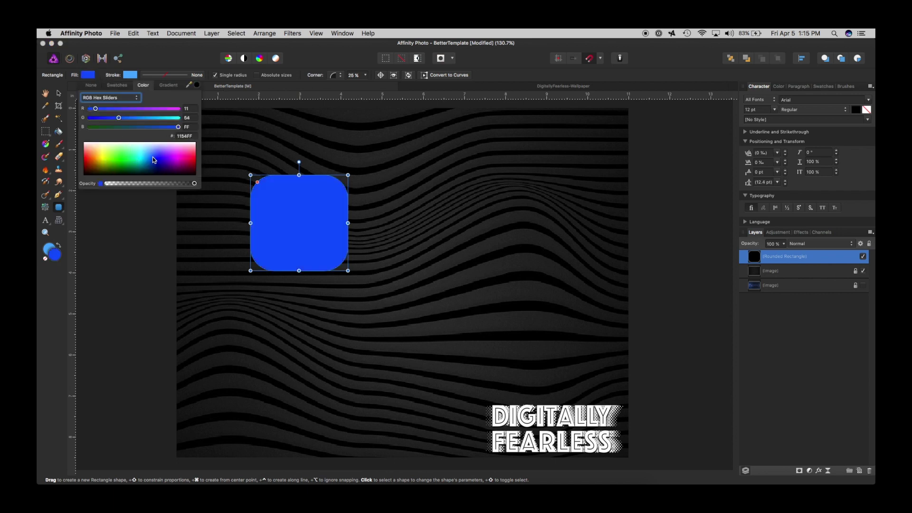
pyautogui.click(59, 95)
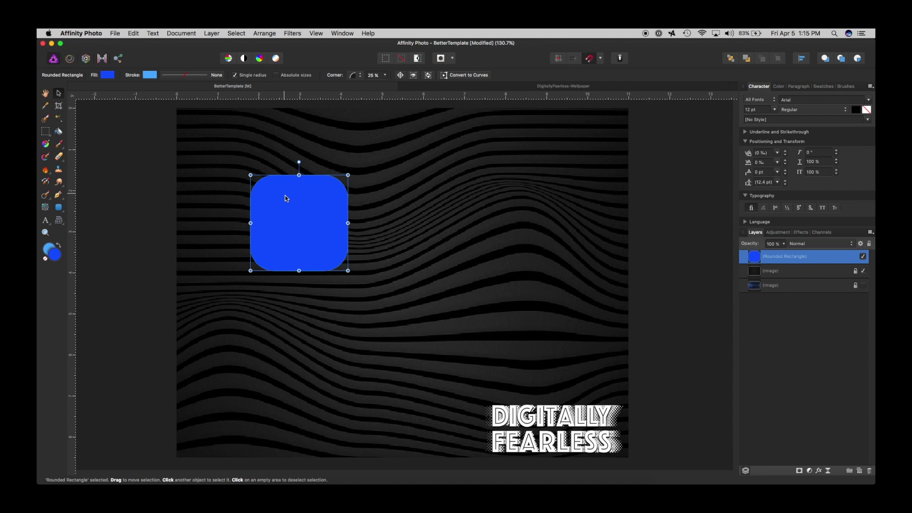
# - Place Lorri-Lang-Pixabay.jpg from the BetterTemplate folder over the canvas's upper left
pyautogui.click(114, 33)
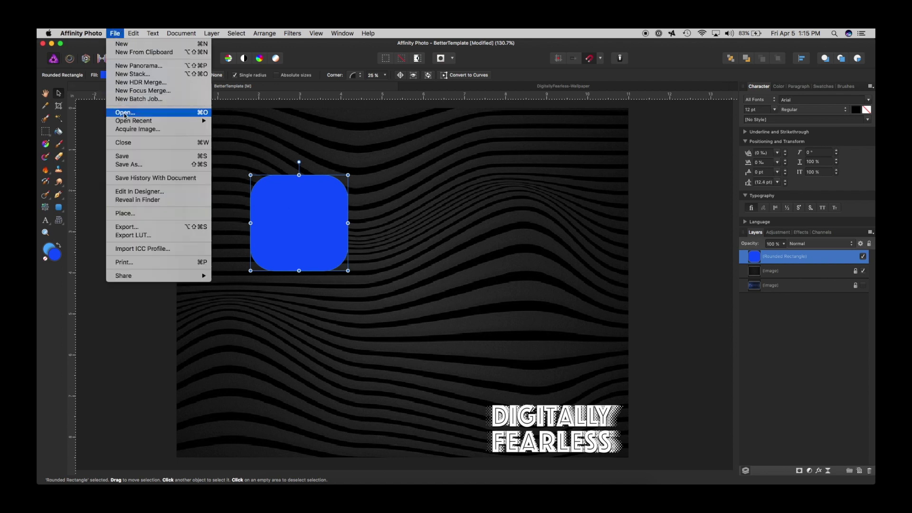
pyautogui.click(137, 215)
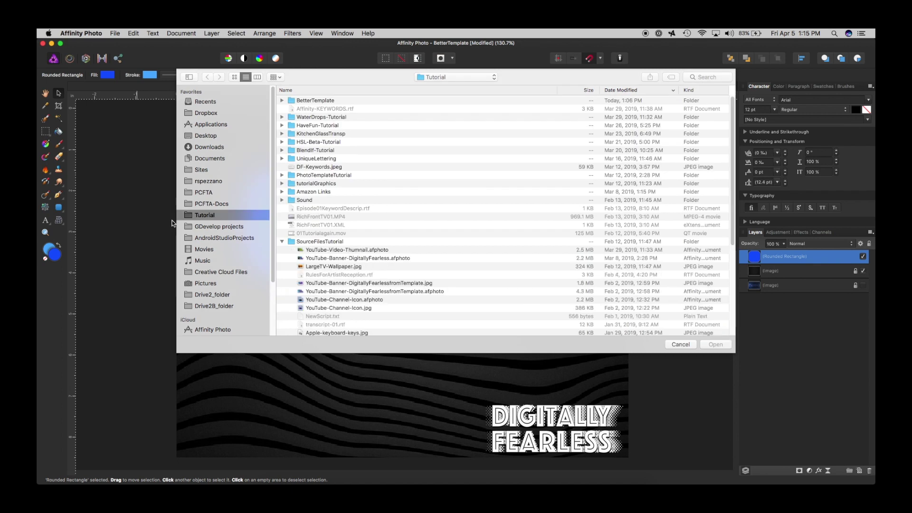
pyautogui.doubleClick(291, 100)
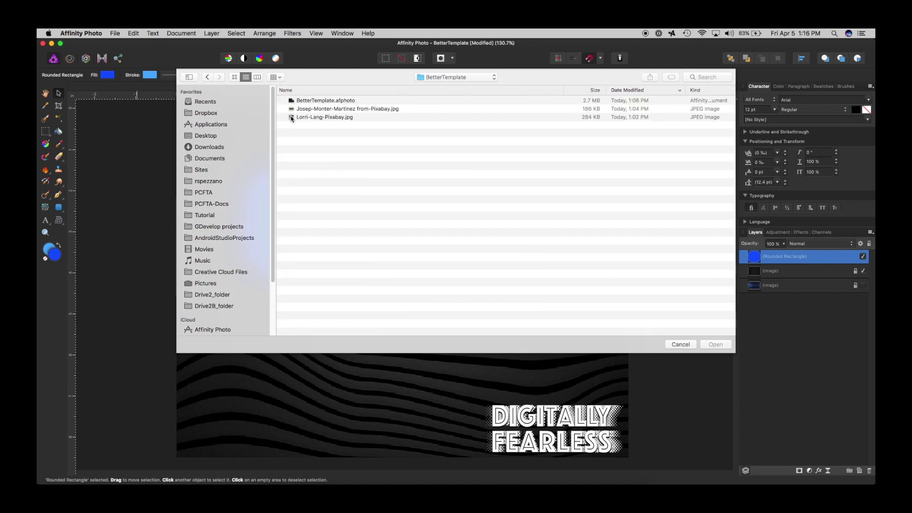
pyautogui.click(291, 119)
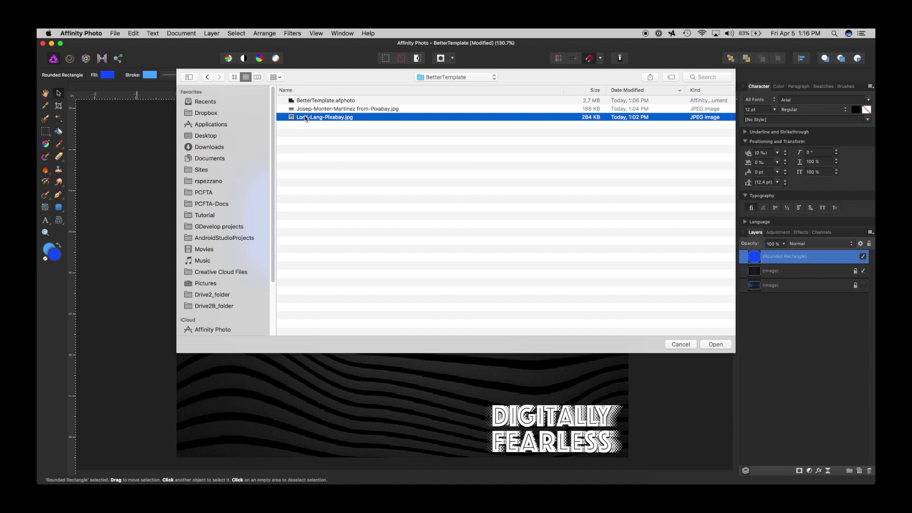
pyautogui.click(716, 344)
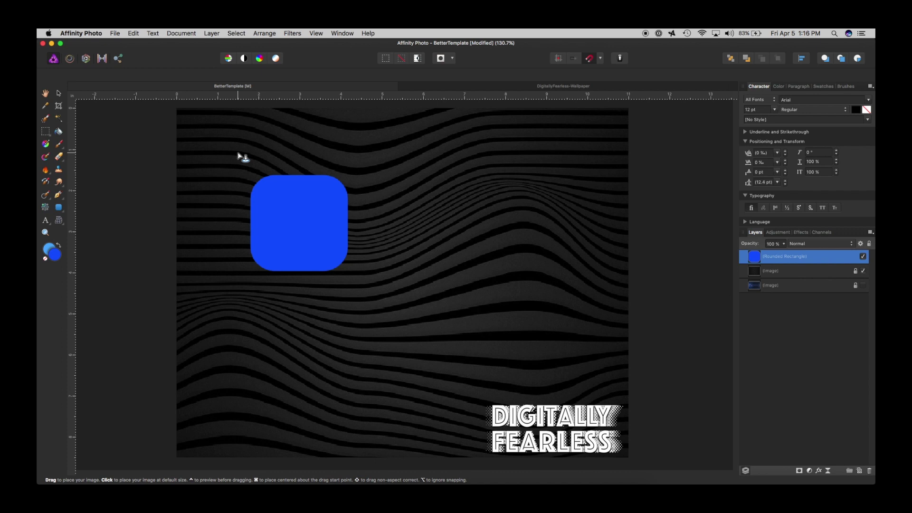
pyautogui.moveTo(231, 145); pyautogui.dragTo(466, 320)
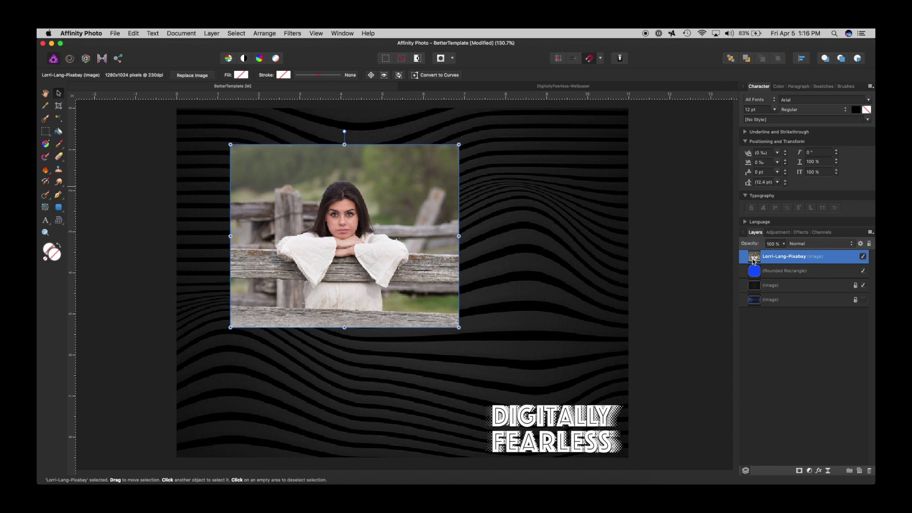
# - Nest the fence photo in the Rounded Rectangle layer and shrink it so the woman fills the frame
pyautogui.moveTo(755, 257); pyautogui.dragTo(766, 276)
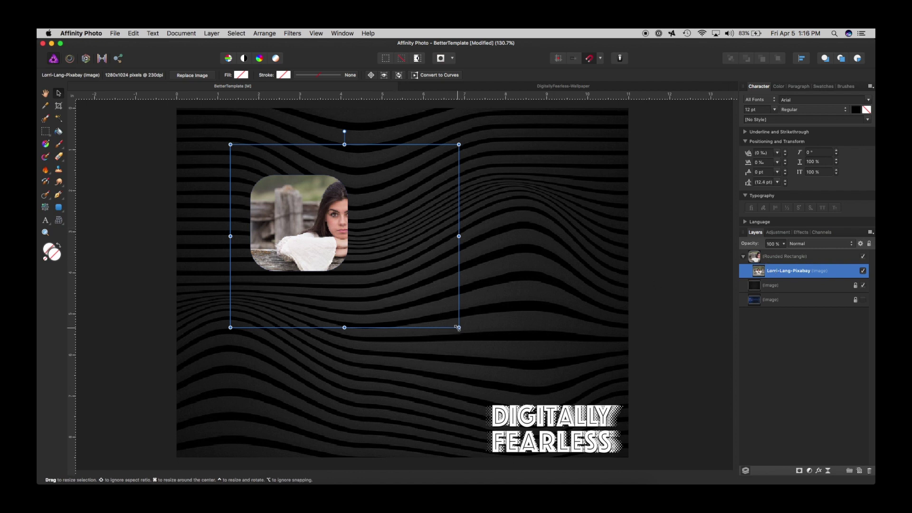
pyautogui.moveTo(458, 327); pyautogui.dragTo(373, 289)
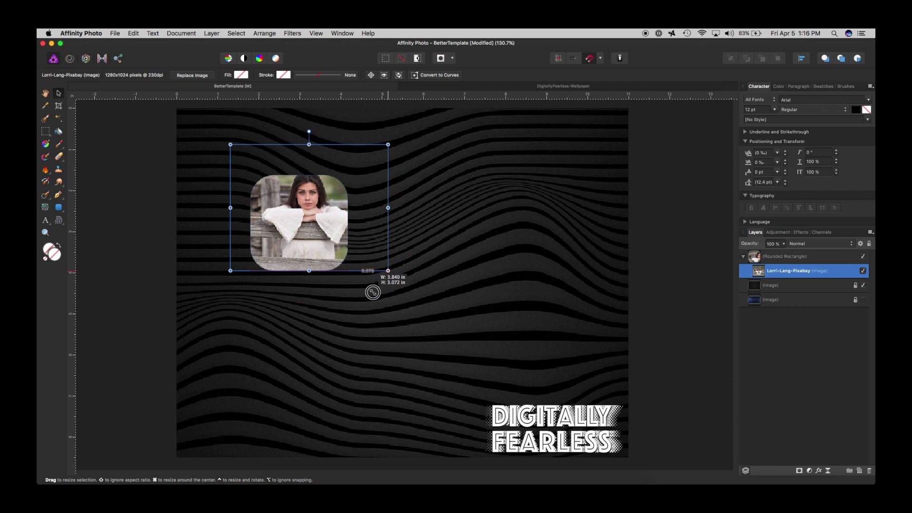
pyautogui.moveTo(301, 218)
pyautogui.mouseDown()
pyautogui.moveTo(294, 236)
pyautogui.moveTo(298, 230)
pyautogui.mouseUp()
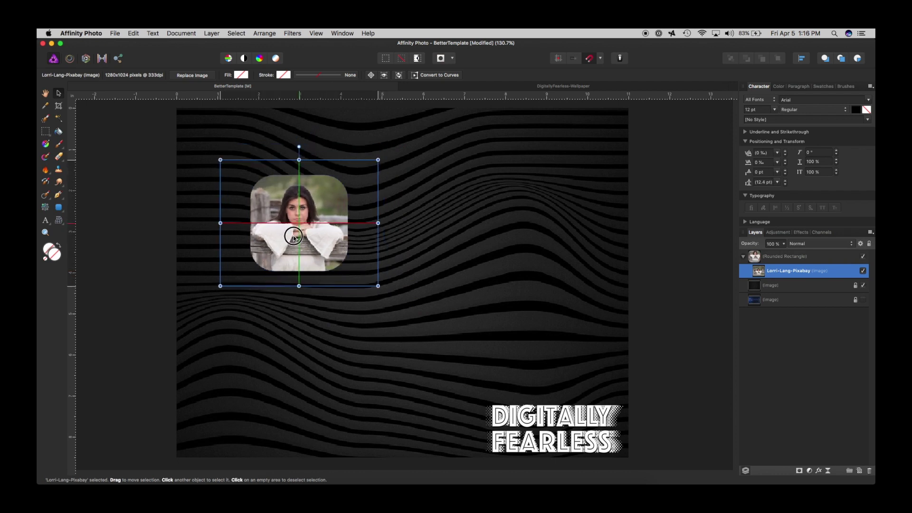
pyautogui.click(758, 258)
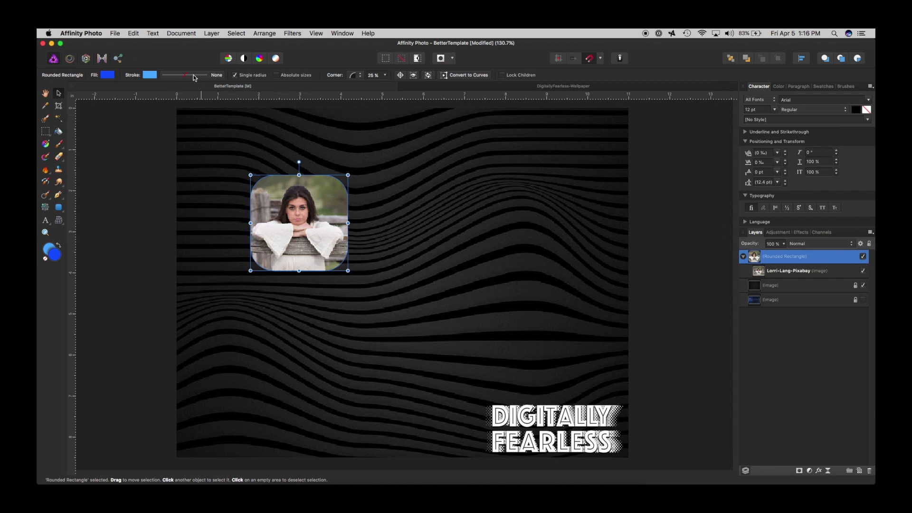
# - Try concave corners on the frame, then go back to rounded corners and enlarge them
pyautogui.click(360, 76)
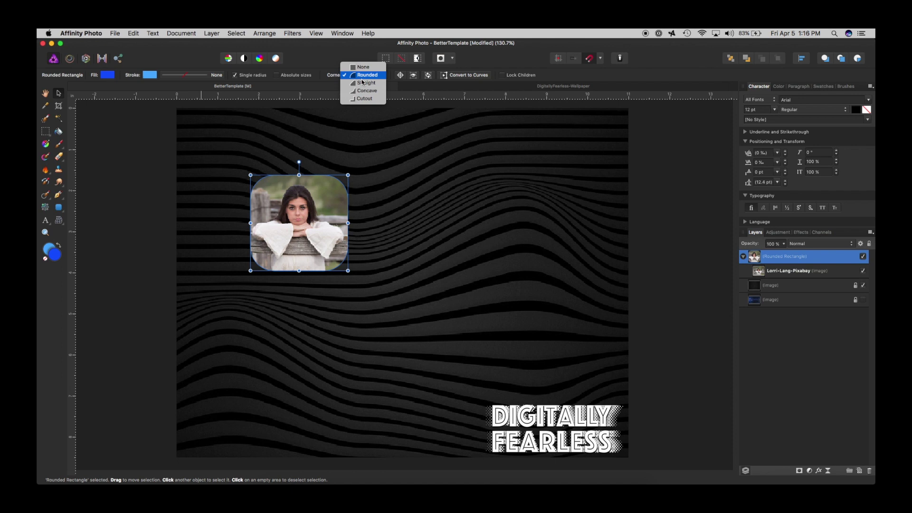
pyautogui.click(362, 90)
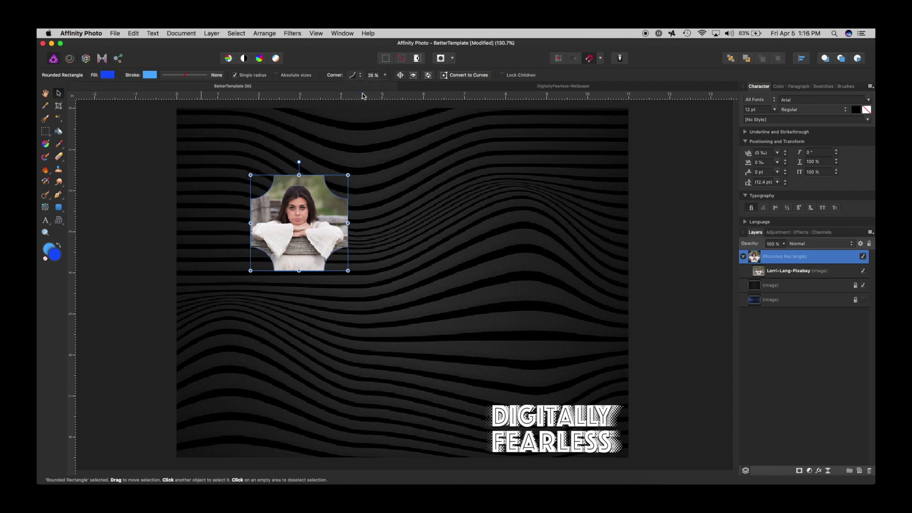
pyautogui.click(363, 79)
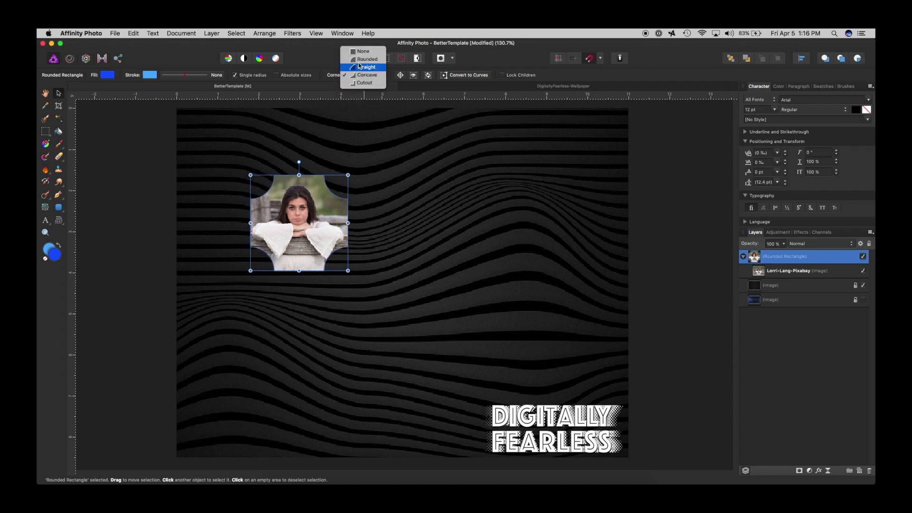
pyautogui.click(378, 60)
pyautogui.click(386, 76)
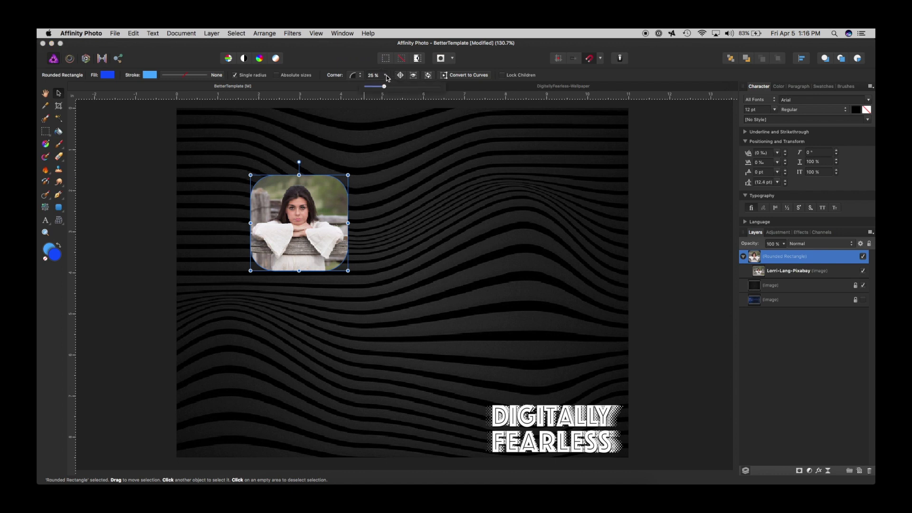
pyautogui.moveTo(387, 87); pyautogui.dragTo(418, 86)
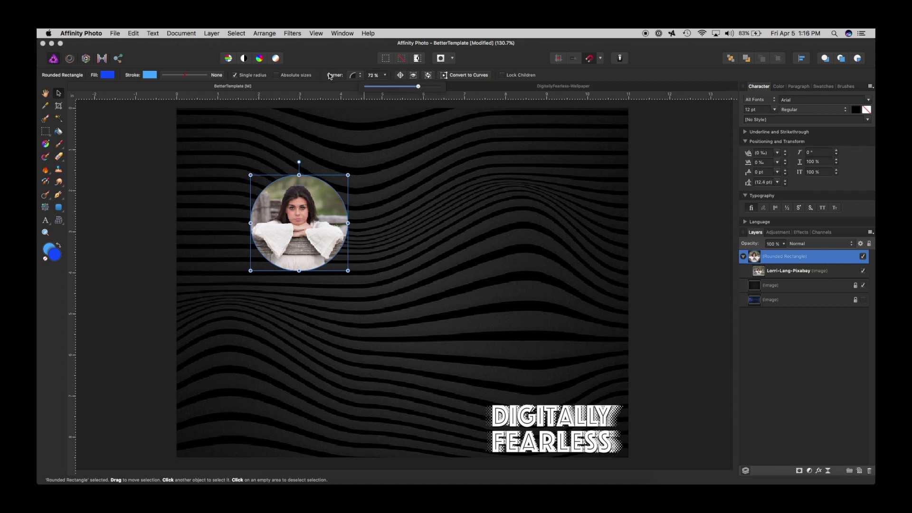
# - Switch the frame's corners to the Cutout style and reduce the corner size to 29%
pyautogui.click(356, 75)
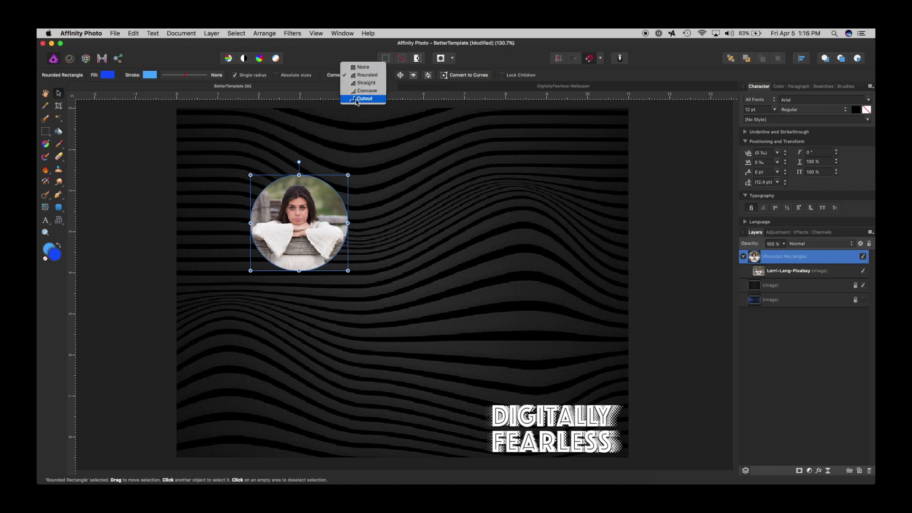
pyautogui.click(361, 99)
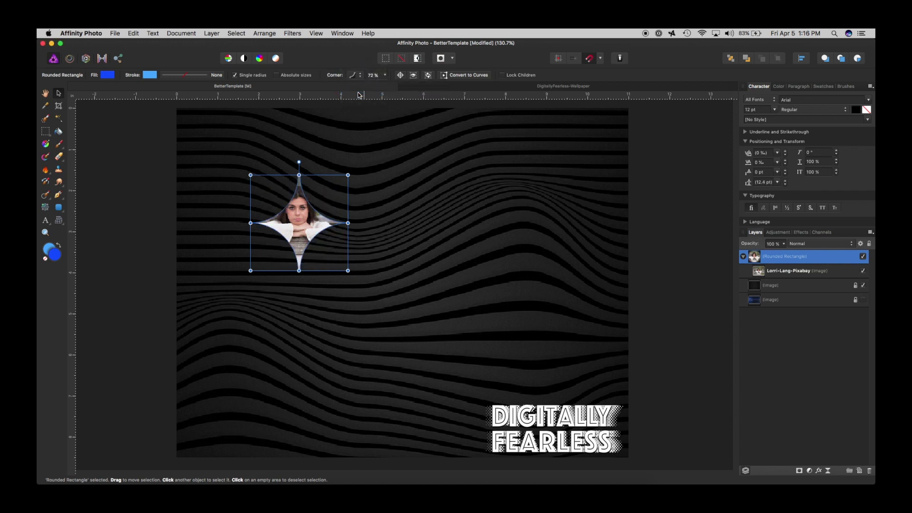
pyautogui.click(385, 75)
pyautogui.moveTo(385, 86); pyautogui.dragTo(352, 86)
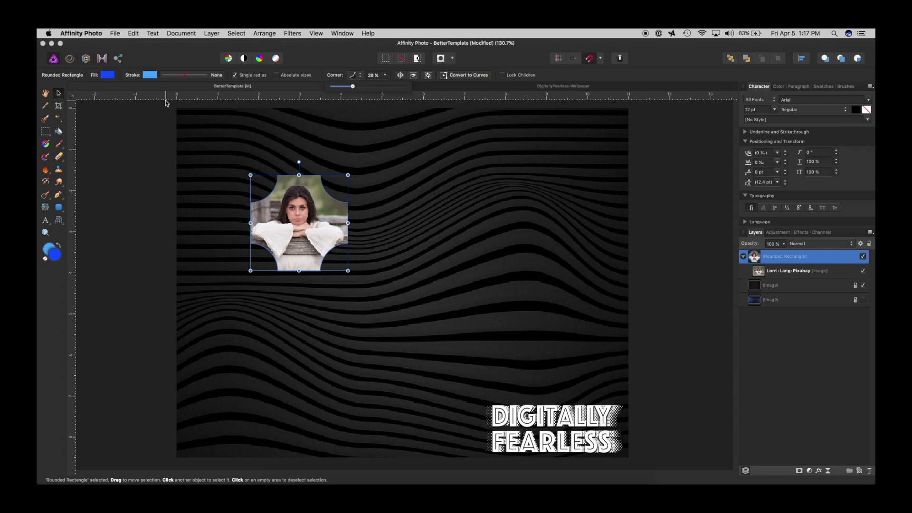
# - Outline the photo frame with a solid 4 pt green (01A100) stroke
pyautogui.click(174, 76)
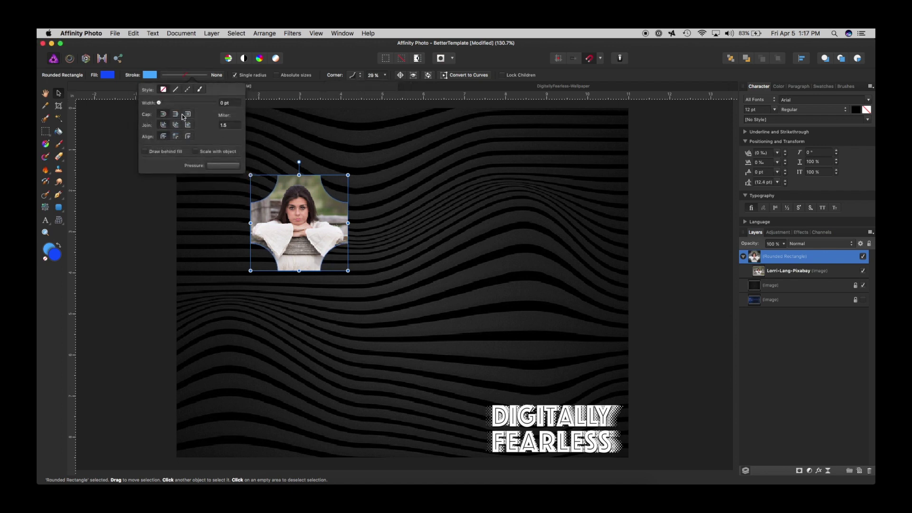
pyautogui.click(175, 90)
pyautogui.moveTo(171, 105)
pyautogui.mouseDown()
pyautogui.moveTo(189, 105)
pyautogui.moveTo(174, 108)
pyautogui.mouseUp()
pyautogui.click(150, 74)
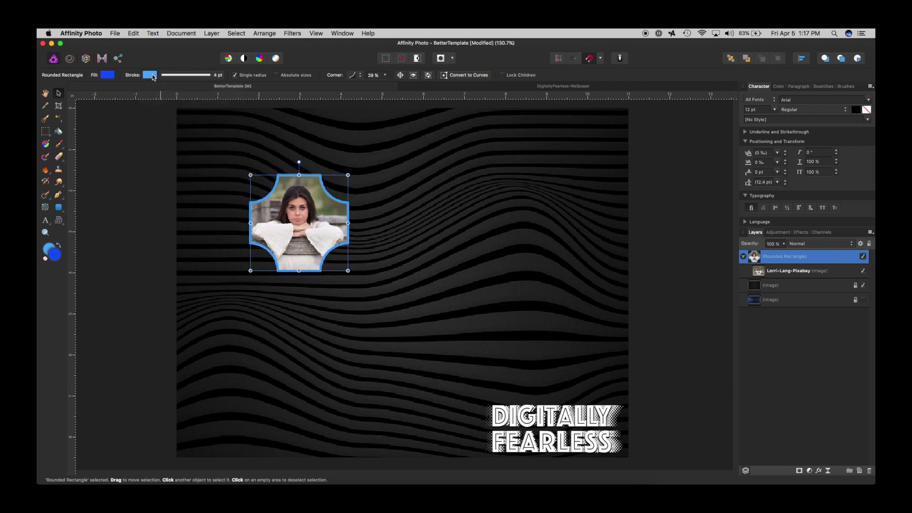
pyautogui.click(150, 75)
pyautogui.click(184, 166)
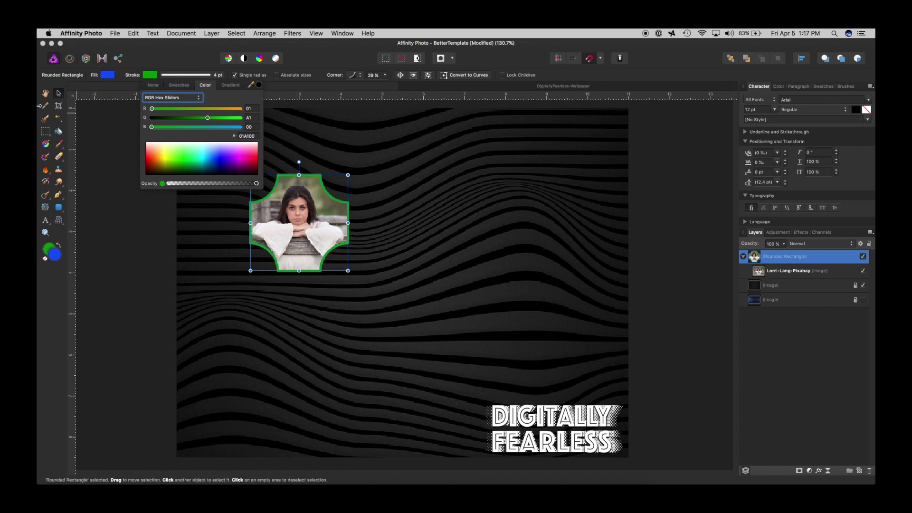
pyautogui.click(194, 211)
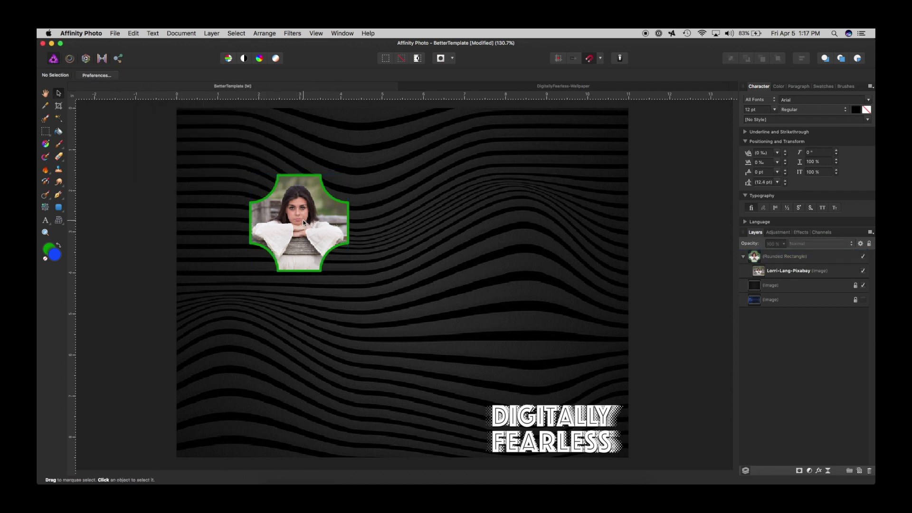
# - Nudge the photo frame upward and draw a cog shape to its right
pyautogui.moveTo(303, 222); pyautogui.dragTo(302, 185)
pyautogui.click(60, 207)
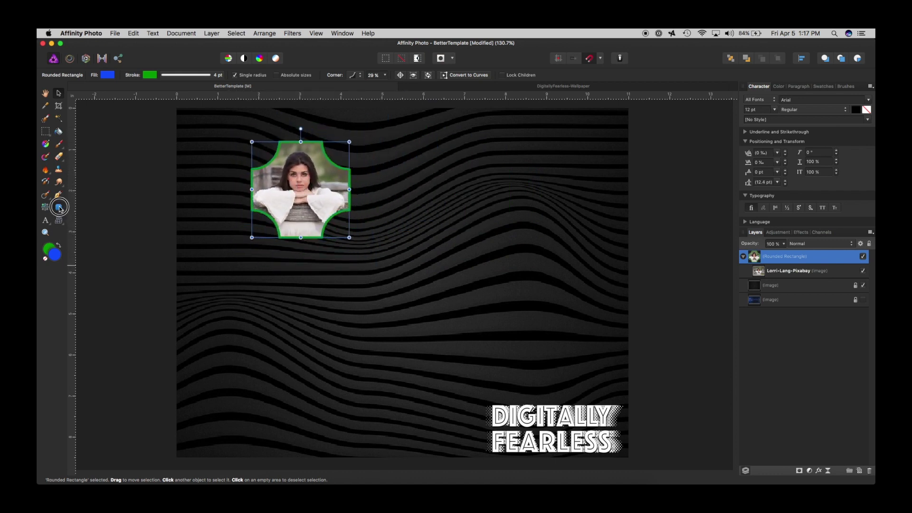
pyautogui.moveTo(60, 208); pyautogui.dragTo(91, 369)
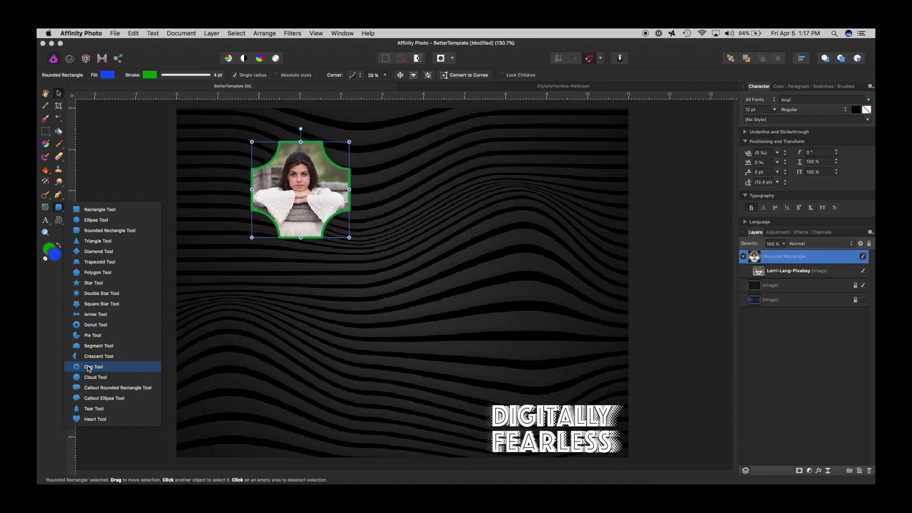
pyautogui.moveTo(411, 196); pyautogui.dragTo(557, 328)
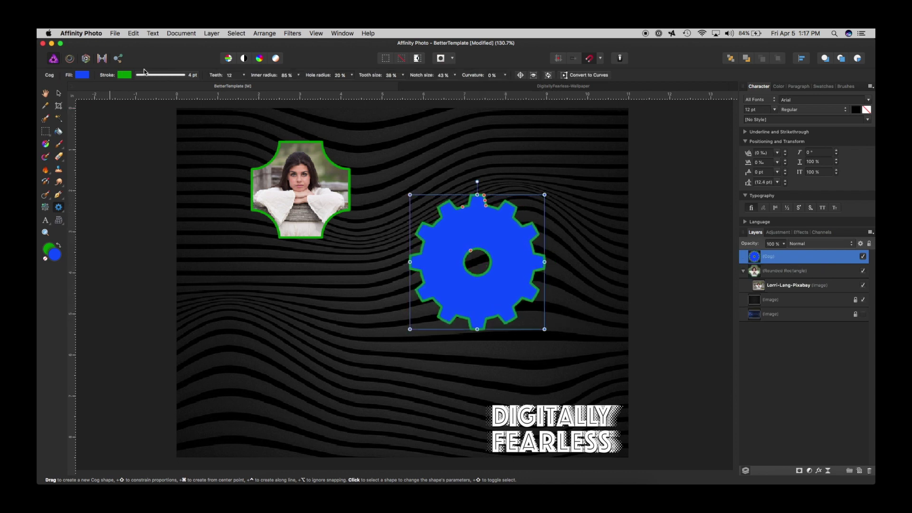
# - Set the cog's stroke style to None to remove its outline
pyautogui.click(142, 75)
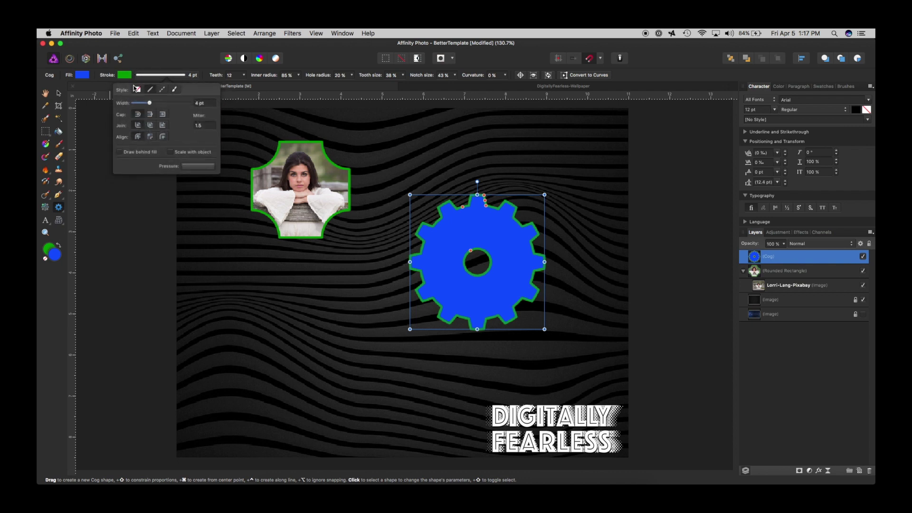
pyautogui.click(141, 89)
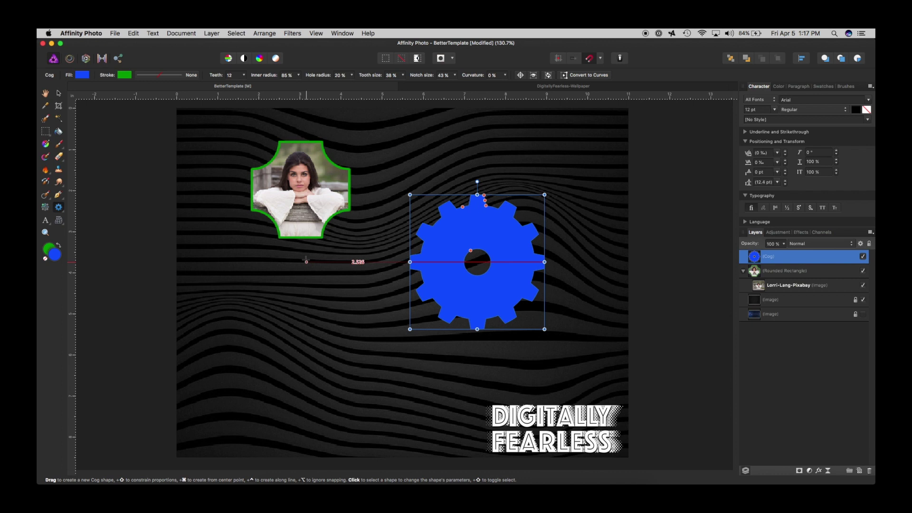
pyautogui.click(760, 287)
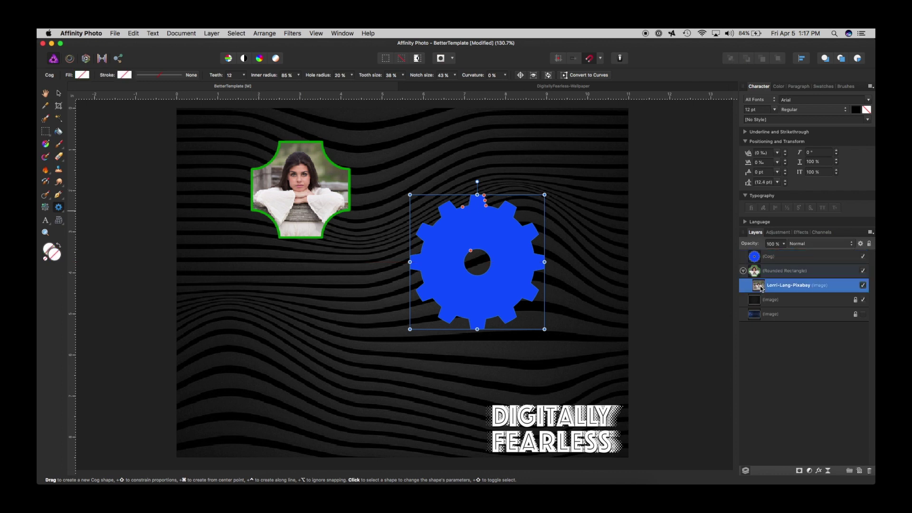
# - With the Cog layer selected, choose Josep-Monter-Martinez from-Pixabay.jpg to place
pyautogui.press('a')
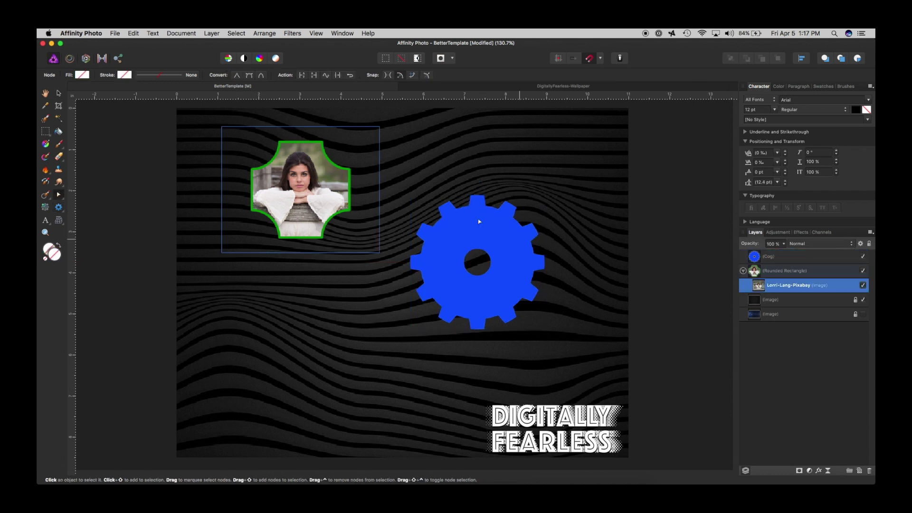
pyautogui.click(756, 259)
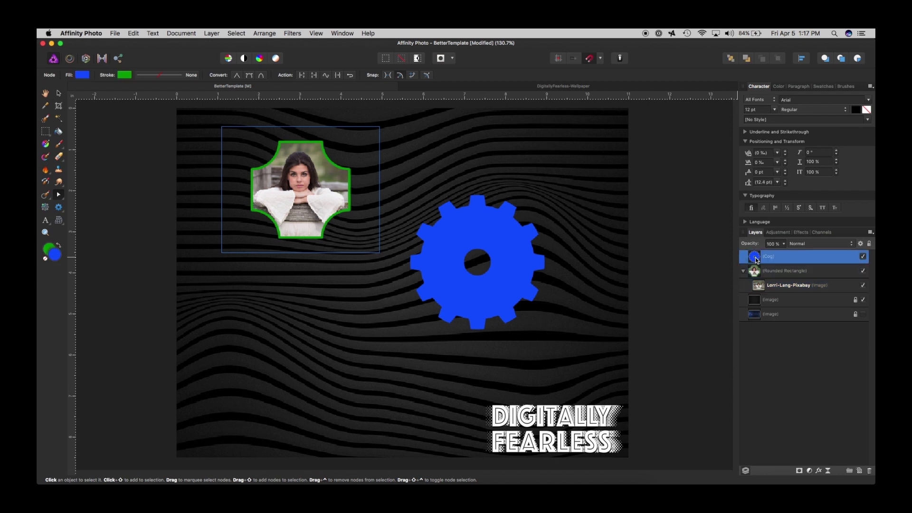
pyautogui.click(115, 33)
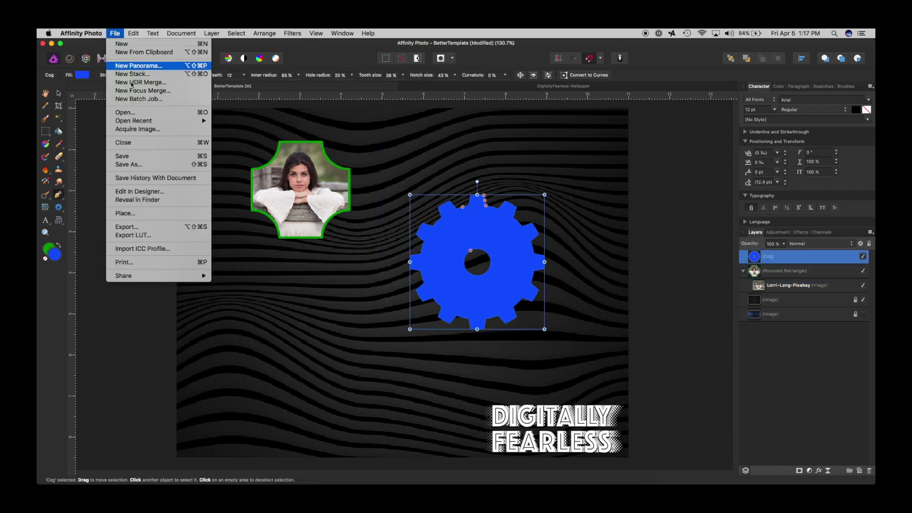
pyautogui.click(144, 214)
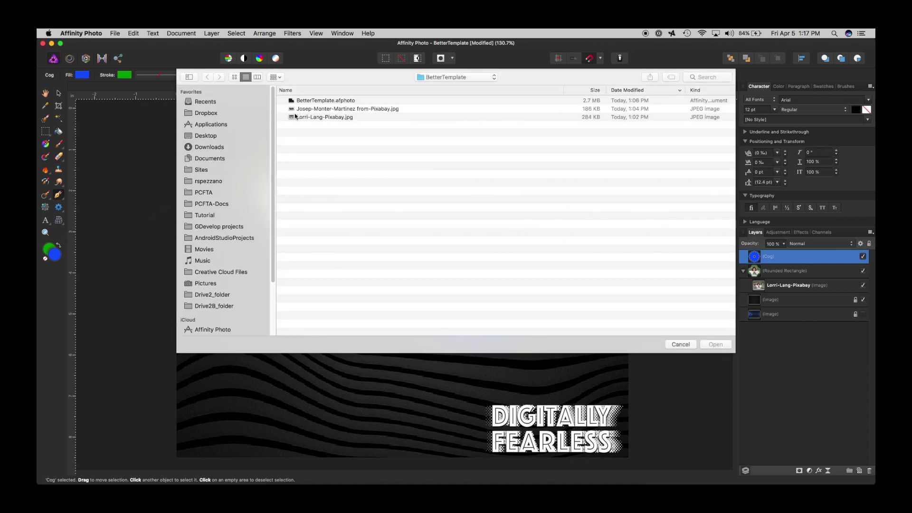
pyautogui.click(294, 110)
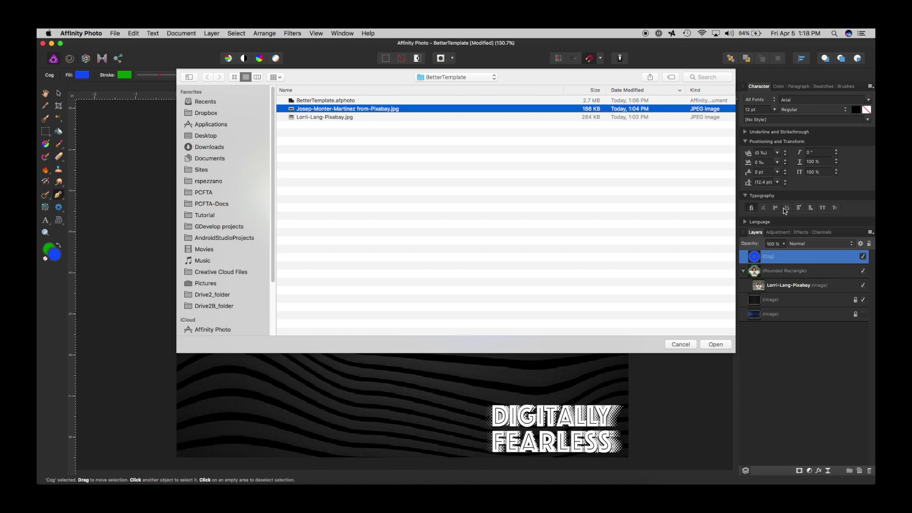
pyautogui.click(720, 347)
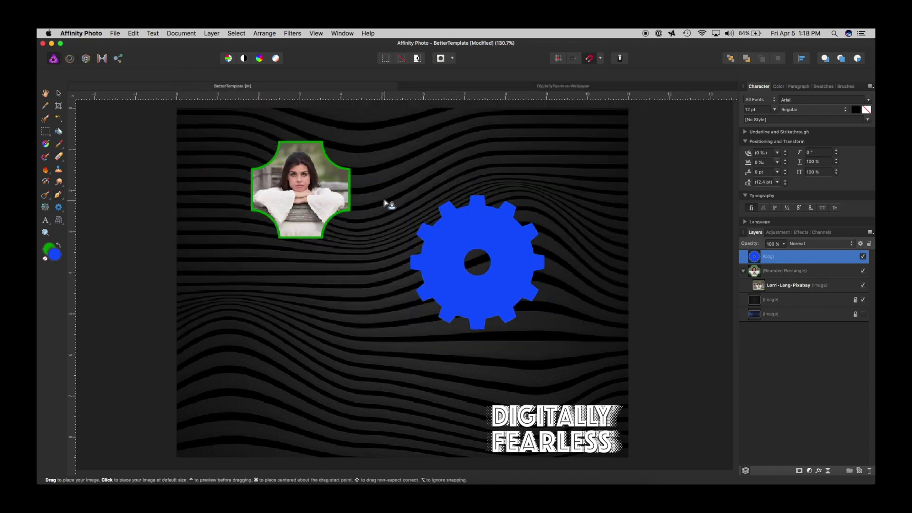
# - Place the man's portrait over the cog, clip it into the Cog layer, and centre his face
pyautogui.moveTo(339, 135); pyautogui.dragTo(617, 348)
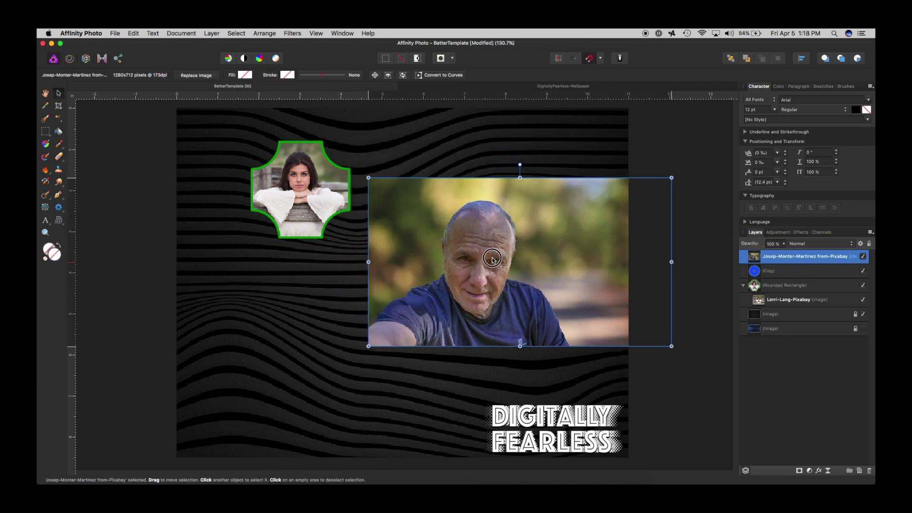
pyautogui.moveTo(492, 259); pyautogui.dragTo(477, 259)
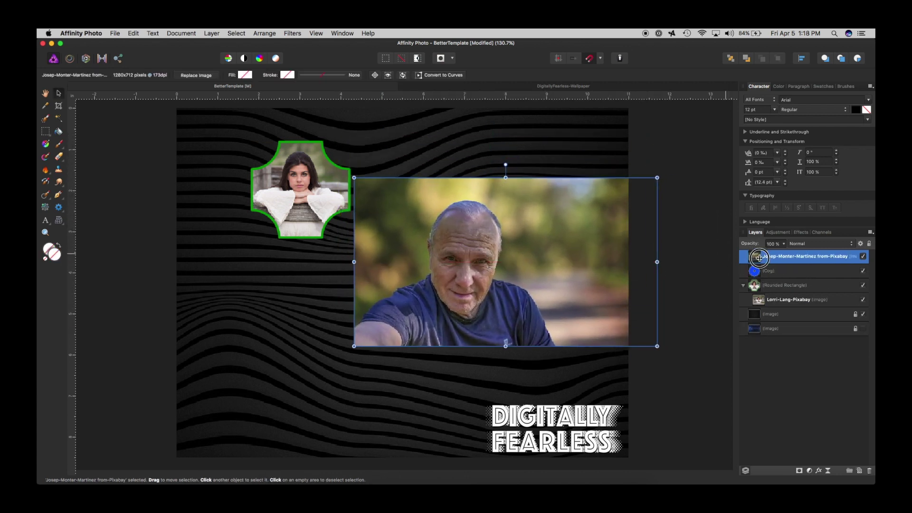
pyautogui.moveTo(759, 258); pyautogui.dragTo(769, 275)
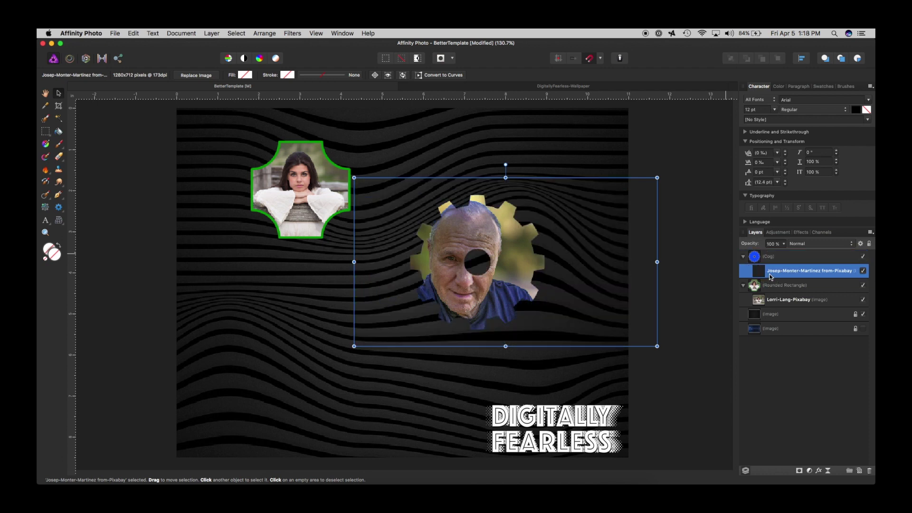
pyautogui.moveTo(451, 255); pyautogui.dragTo(461, 260)
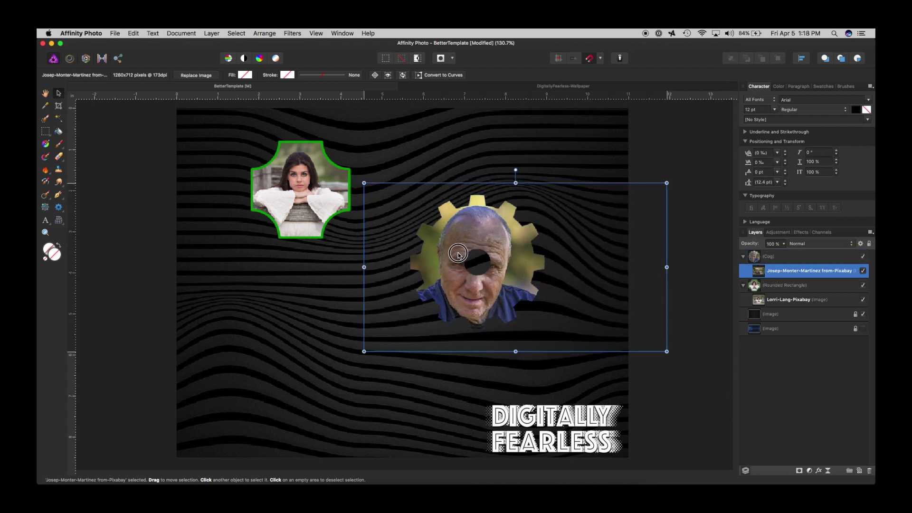
pyautogui.click(757, 258)
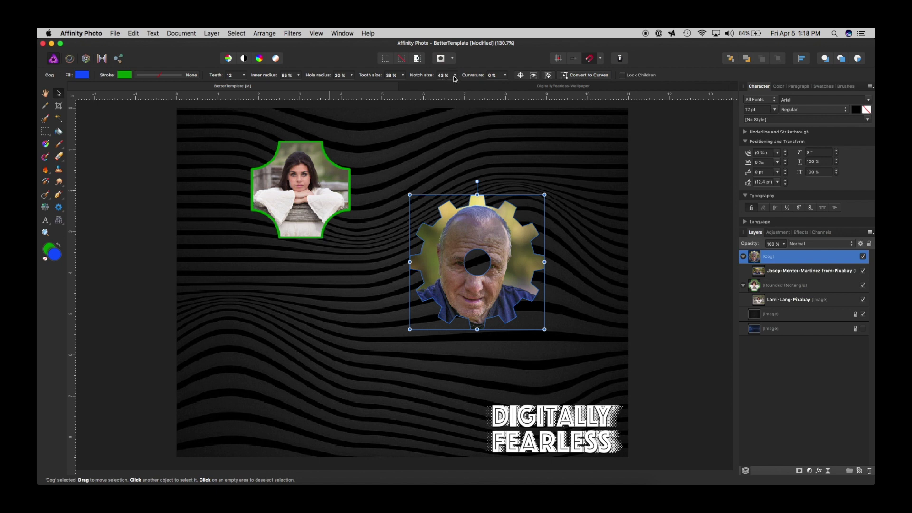
# - Set the cog's hole radius to 0%, tooth size to 60% and notch size to 59%
pyautogui.click(351, 75)
pyautogui.moveTo(347, 86); pyautogui.dragTo(301, 86)
pyautogui.click(403, 74)
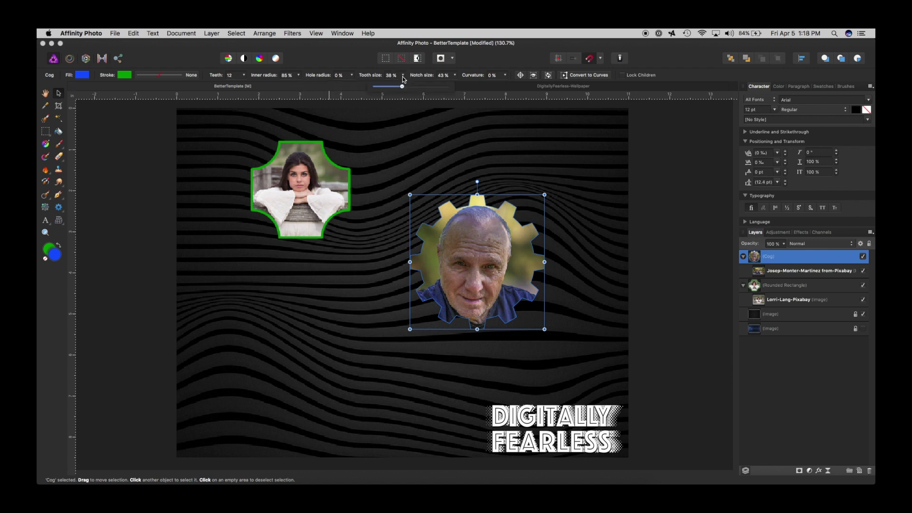
pyautogui.moveTo(404, 86)
pyautogui.mouseDown()
pyautogui.moveTo(454, 87)
pyautogui.moveTo(362, 92)
pyautogui.moveTo(411, 89)
pyautogui.mouseUp()
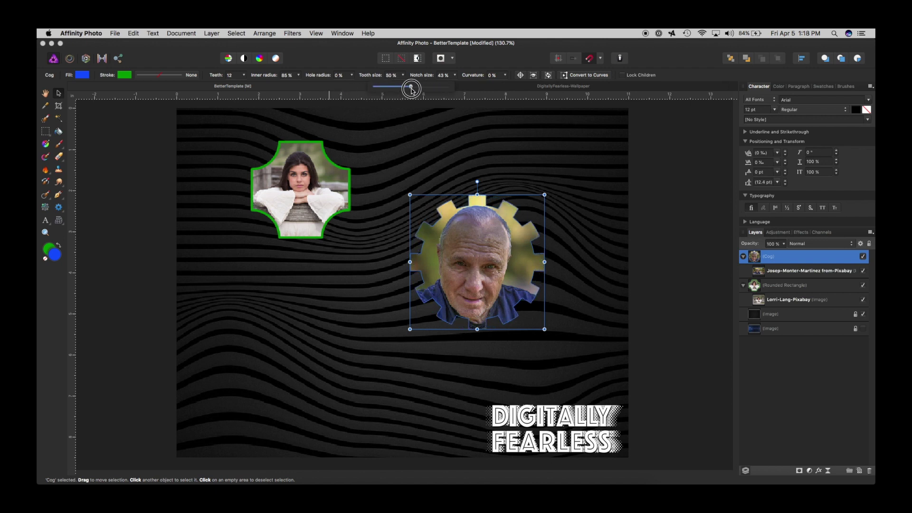
pyautogui.click(454, 76)
pyautogui.moveTo(454, 86); pyautogui.dragTo(505, 87)
pyautogui.click(505, 75)
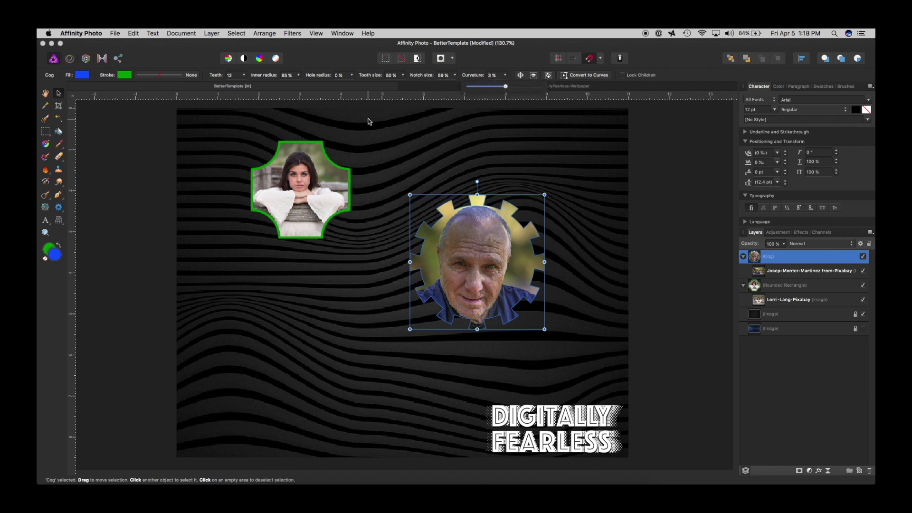
# - Swap the wavy background for the starfield, and move the cog up-right and the photo frame down-left
pyautogui.click(610, 203)
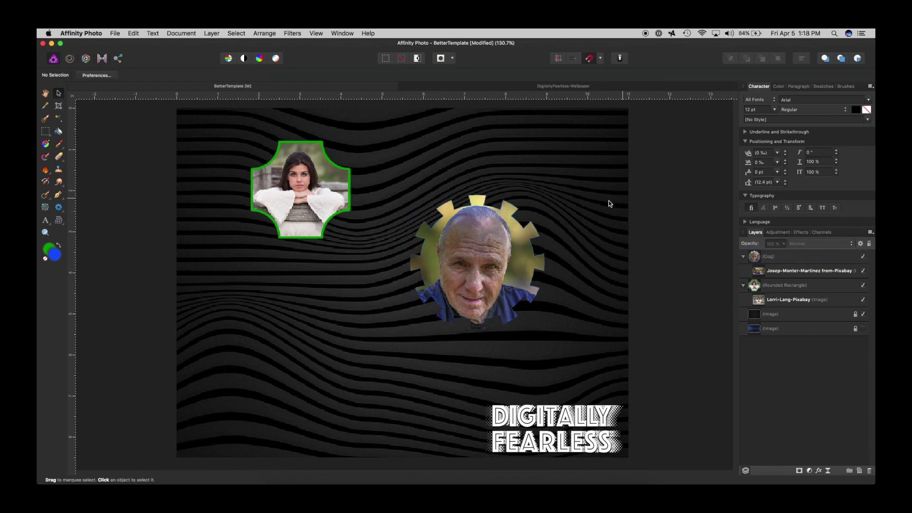
pyautogui.moveTo(527, 235); pyautogui.dragTo(495, 225)
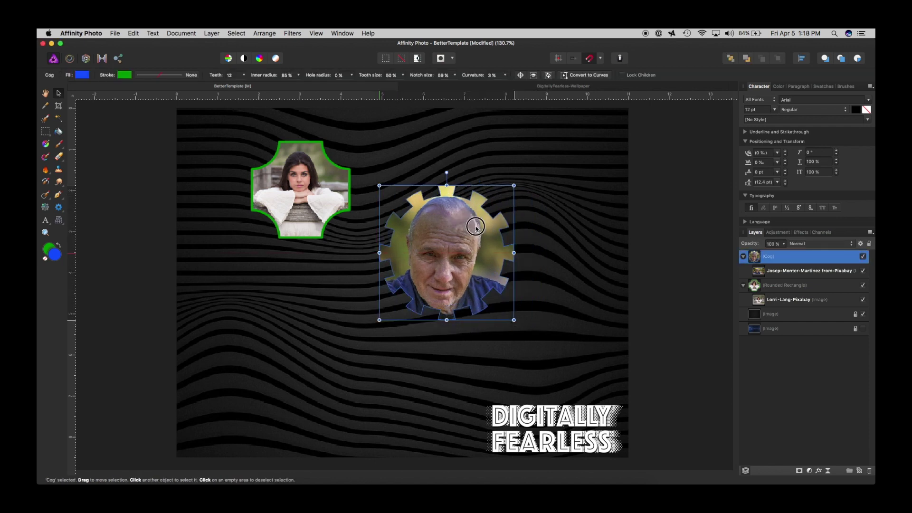
pyautogui.click(863, 314)
pyautogui.click(862, 328)
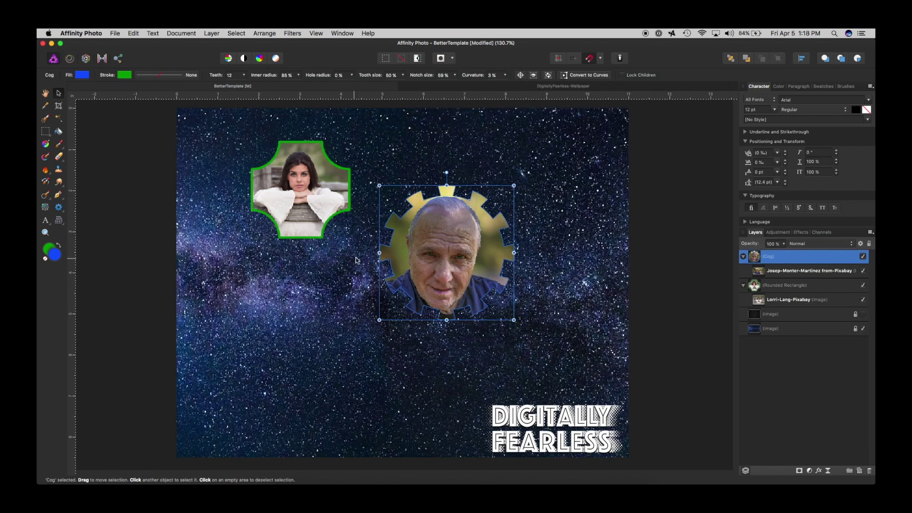
pyautogui.moveTo(437, 230); pyautogui.dragTo(490, 188)
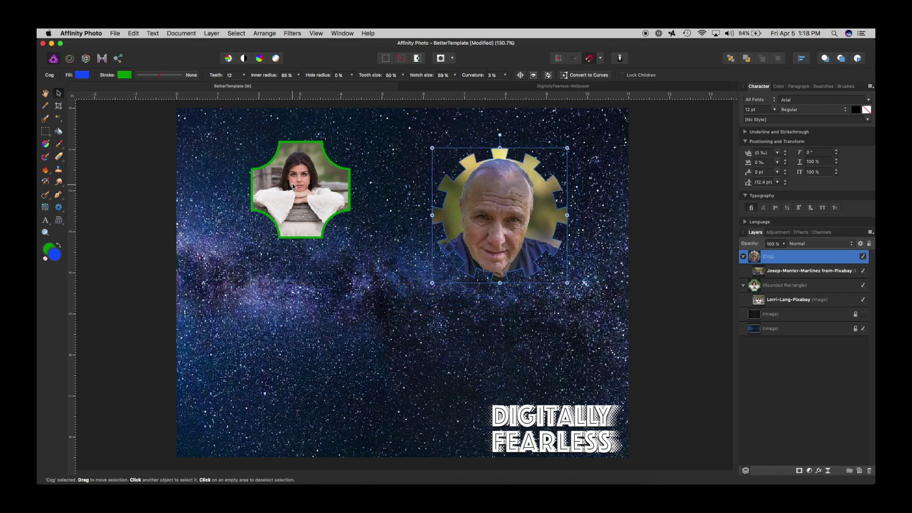
pyautogui.moveTo(290, 192); pyautogui.dragTo(280, 213)
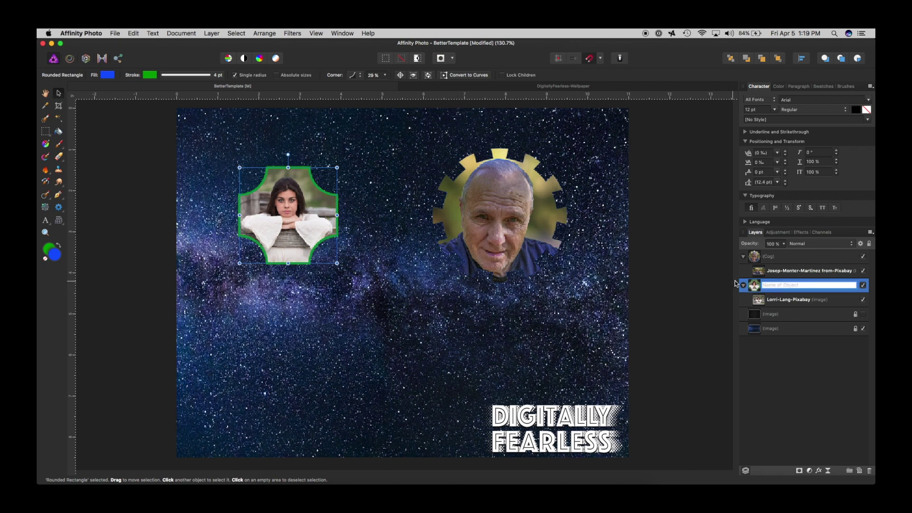
pyautogui.click(758, 271)
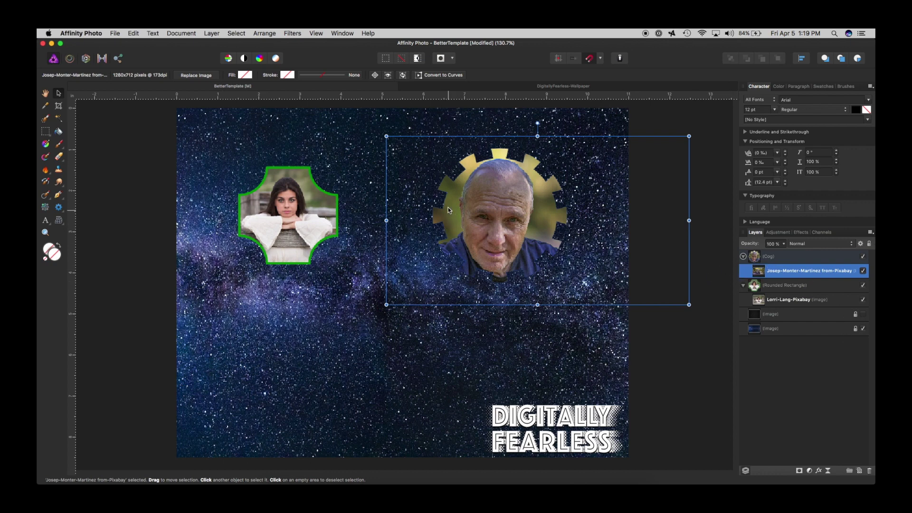
# - Place the Lorri-Lang woman's portrait inside the cog and hide the Josep-Monter-Martinez photo layer
pyautogui.click(116, 33)
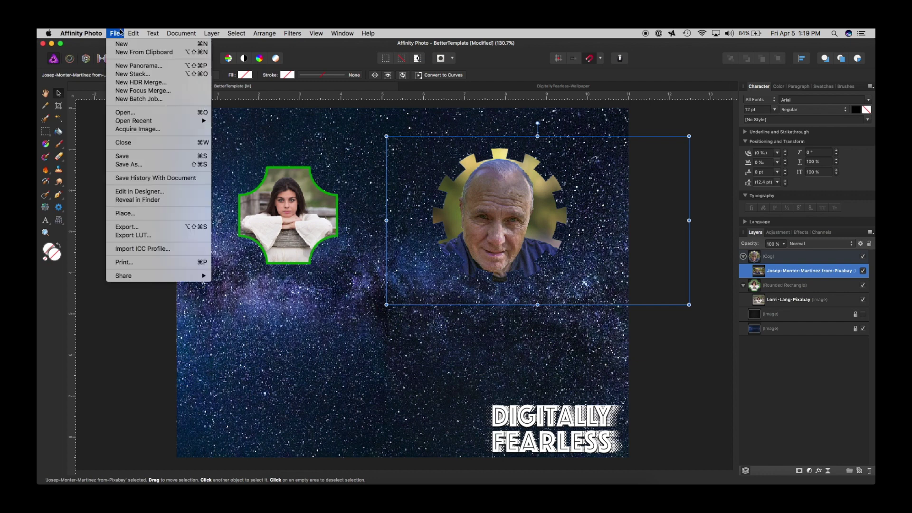
pyautogui.click(130, 213)
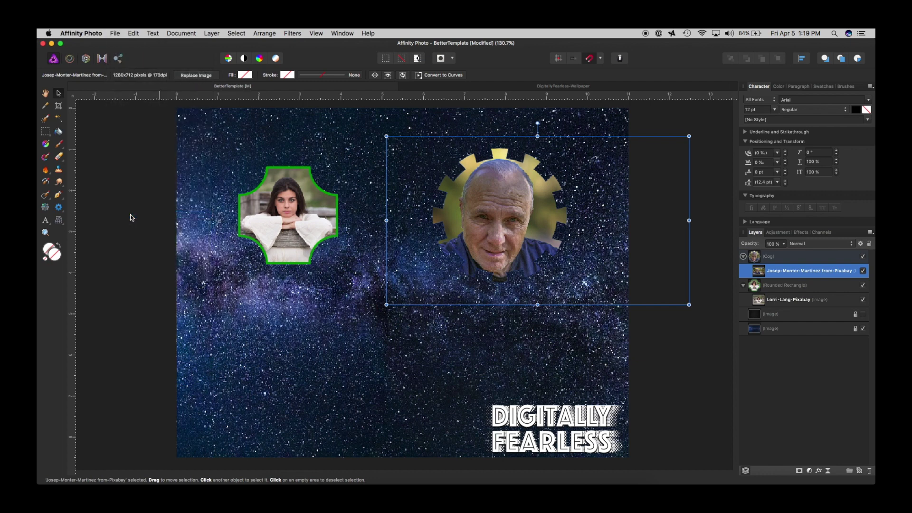
pyautogui.click(308, 118)
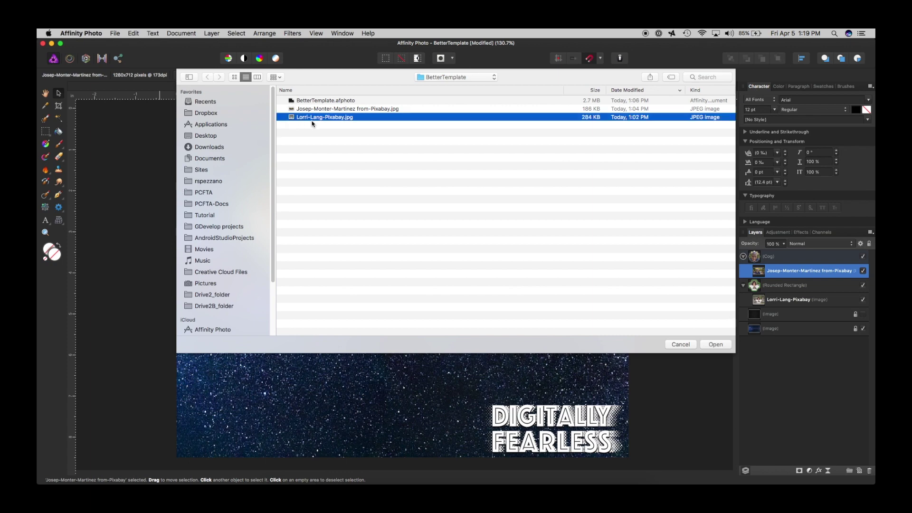
pyautogui.click(725, 344)
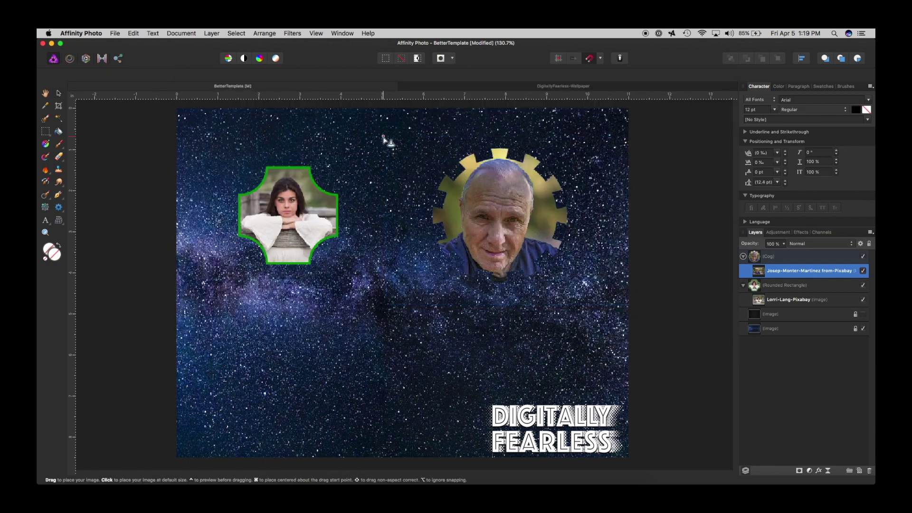
pyautogui.moveTo(367, 122); pyautogui.dragTo(642, 341)
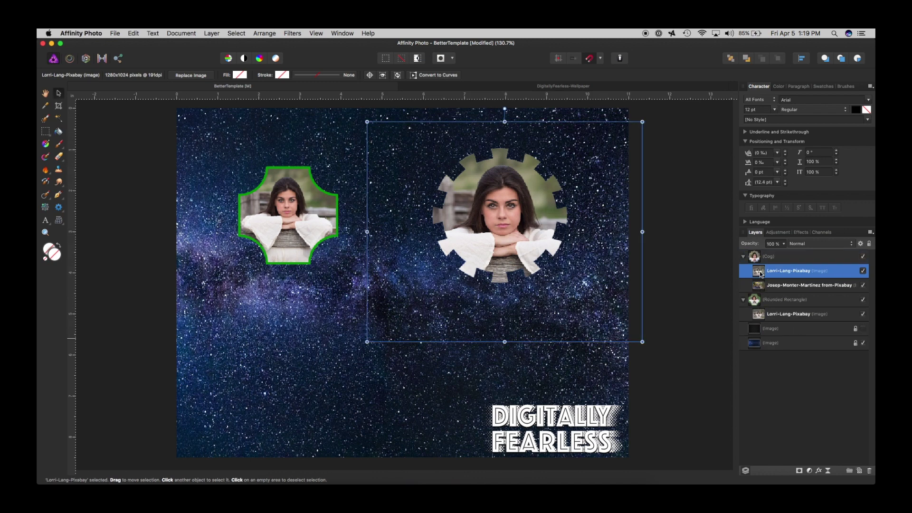
pyautogui.click(863, 285)
pyautogui.click(758, 286)
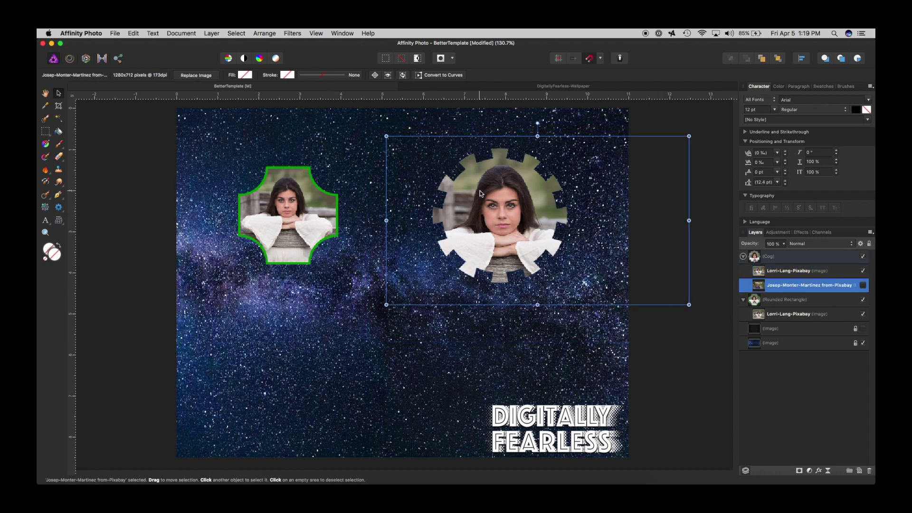